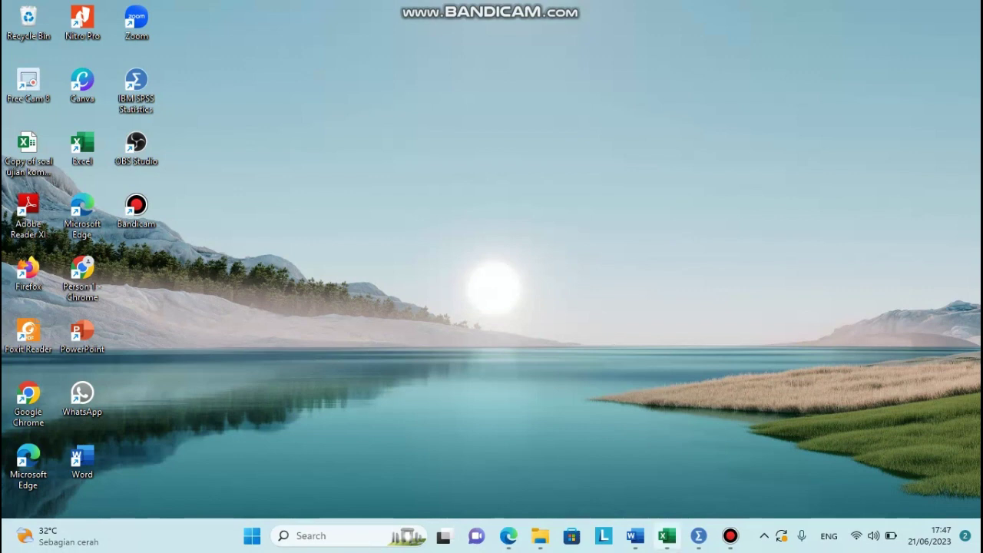
Step: Show the Excel data beside the Word document and read the document's regression concepts, example case and hypotheses
click(667, 535)
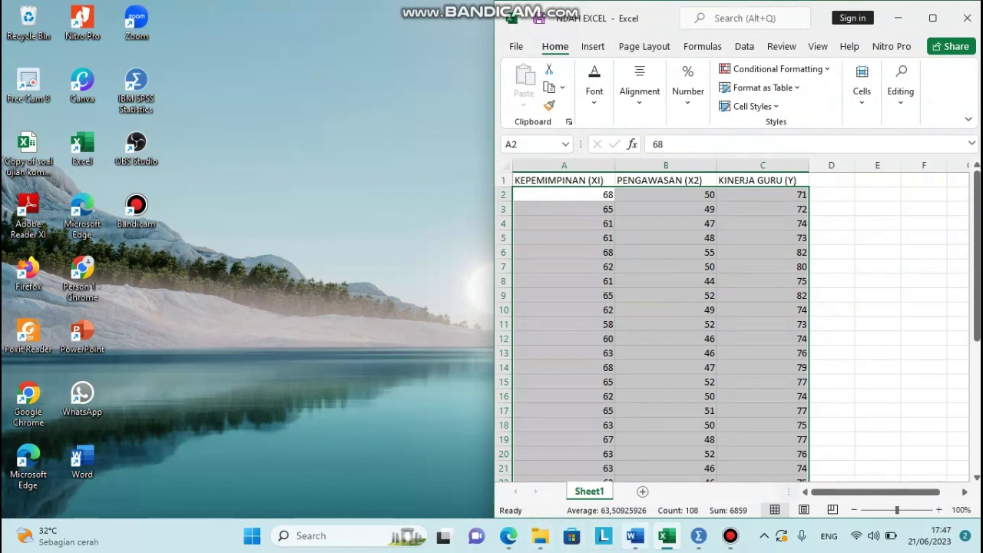
click(635, 535)
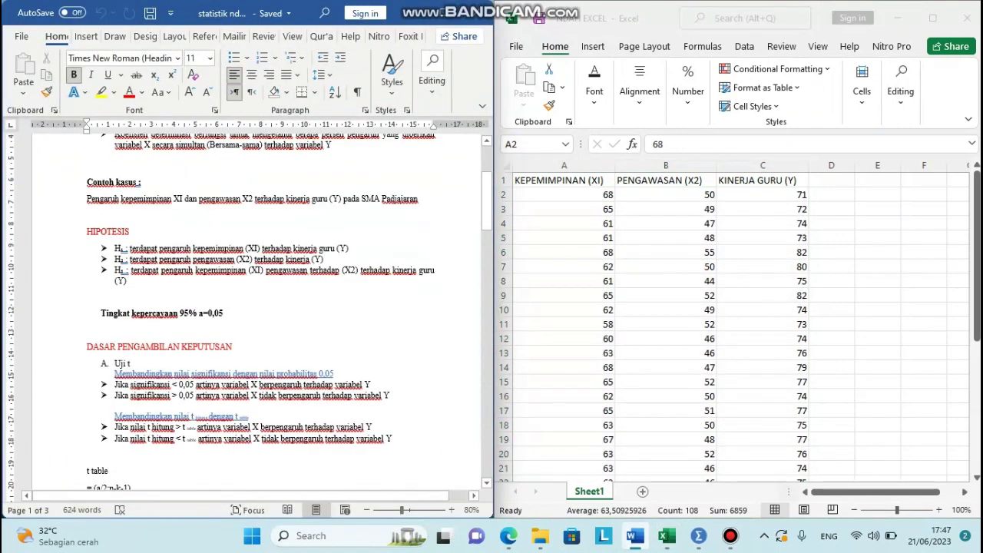
drag(487, 204, 487, 179)
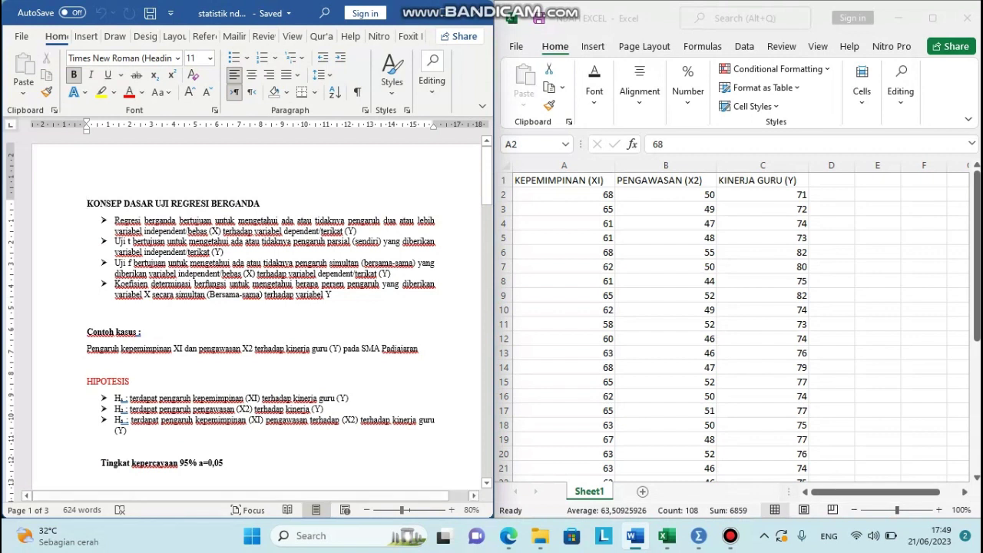
scroll(261, 315, down, 5)
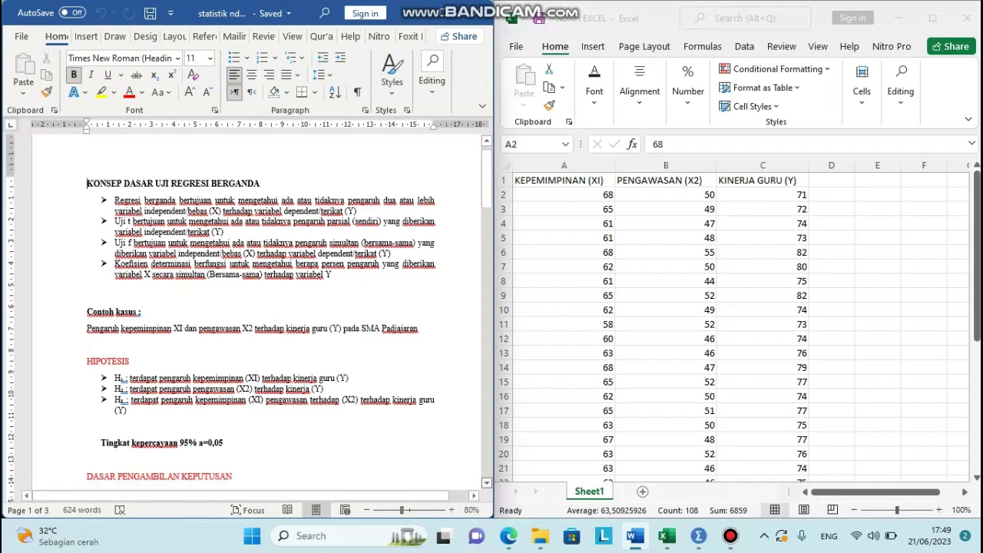
scroll(261, 315, down, 6)
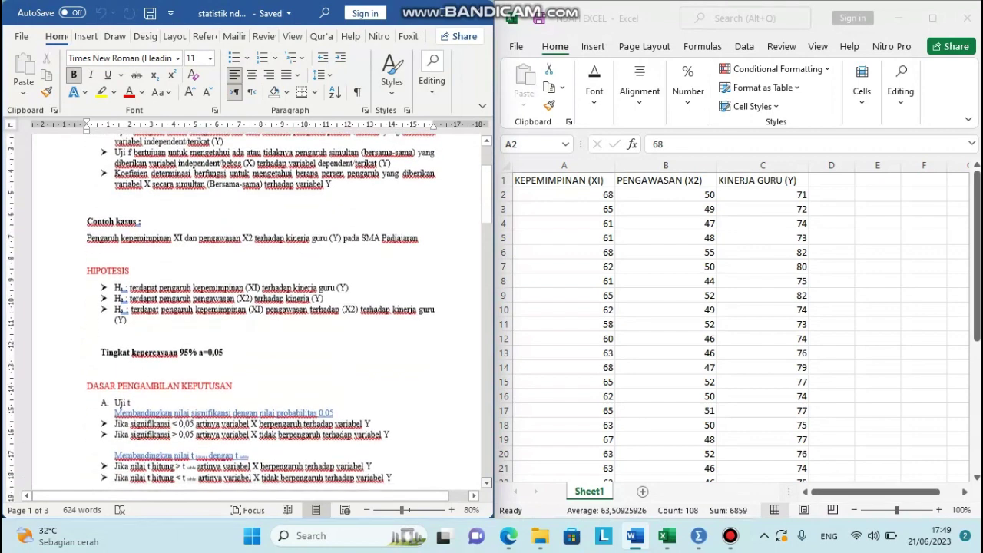
Step: Read the t-test decision criteria and t table calculation in Word, and bring up the t distribution table PDF in Edge
scroll(261, 315, down, 2)
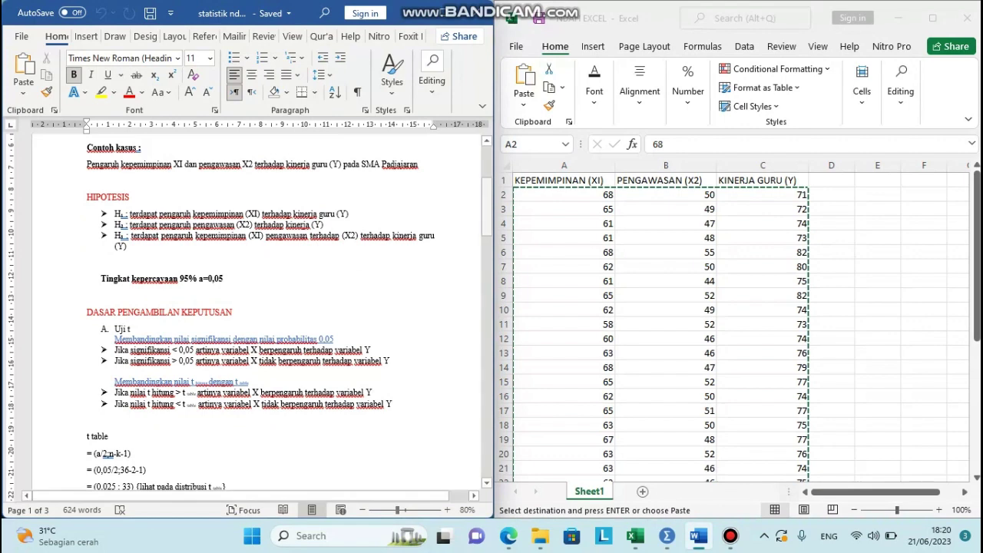
drag(487, 209, 487, 228)
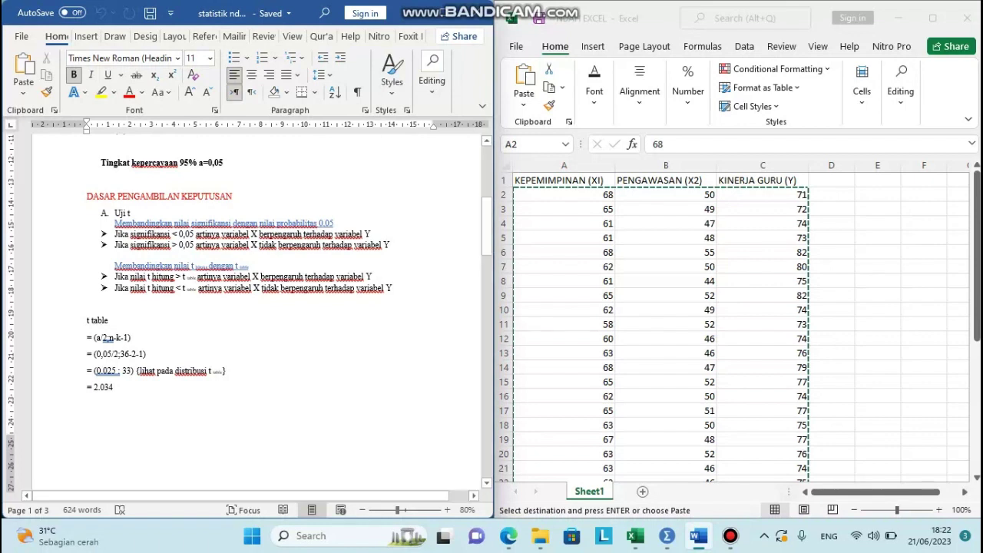
click(508, 535)
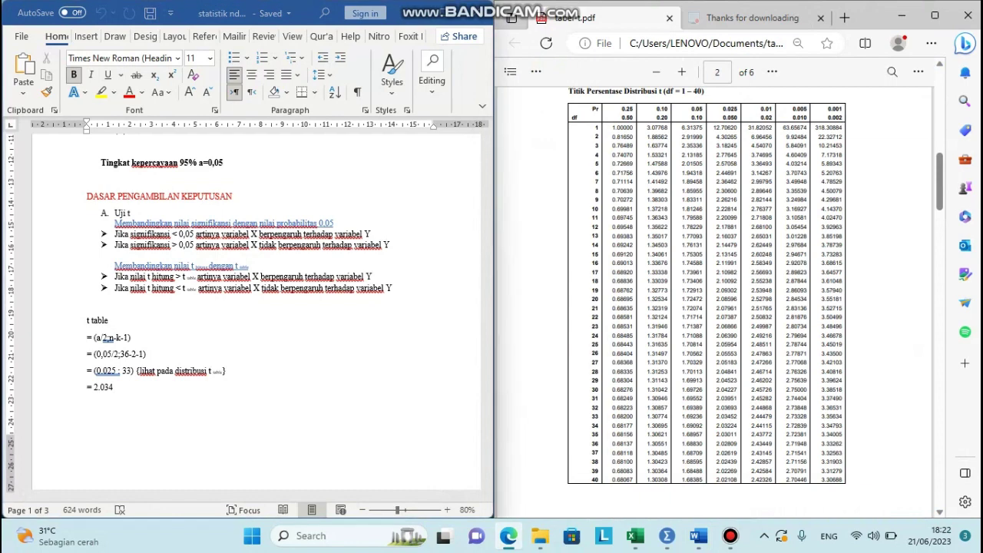
Step: Examine the F-test criteria, the F table calculation and the Coefficients table with its hypothesis tests in the Word document
key(alt+Tab)
scroll(257, 307, down, 2)
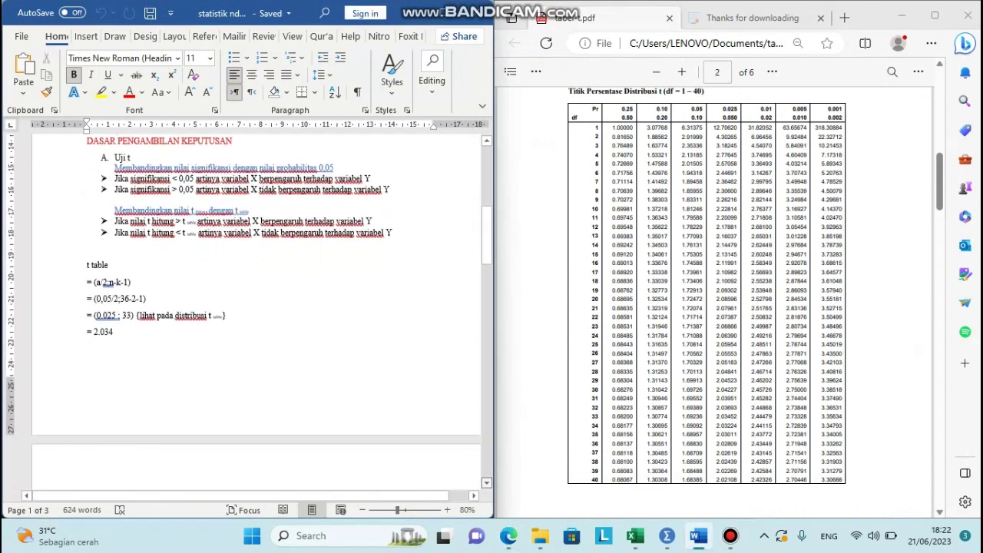
scroll(258, 307, down, 3)
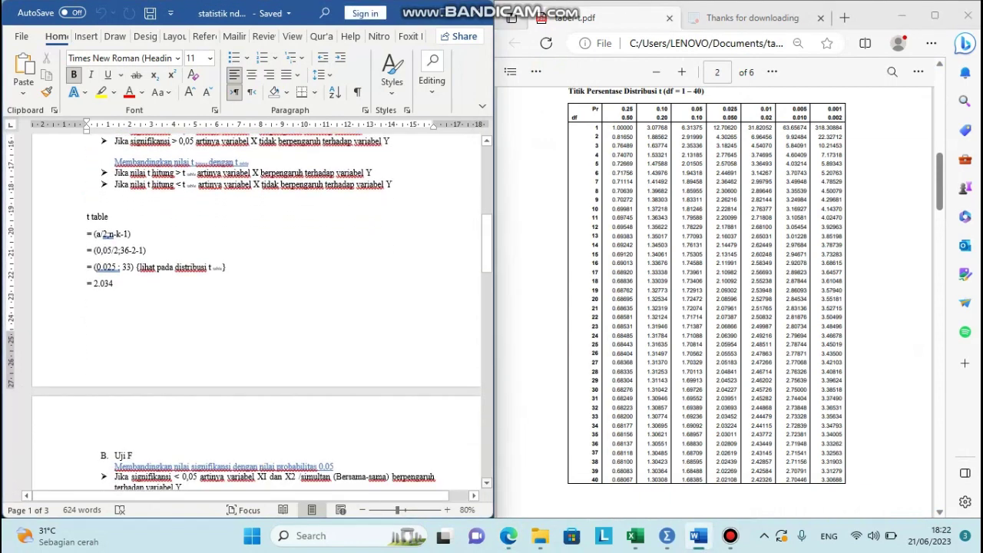
scroll(257, 307, down, 3)
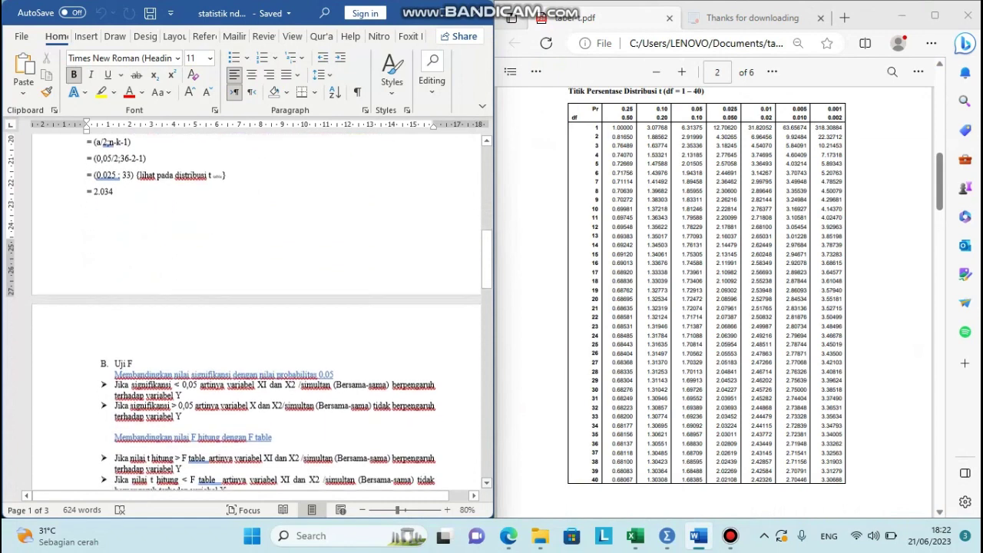
scroll(258, 307, down, 1)
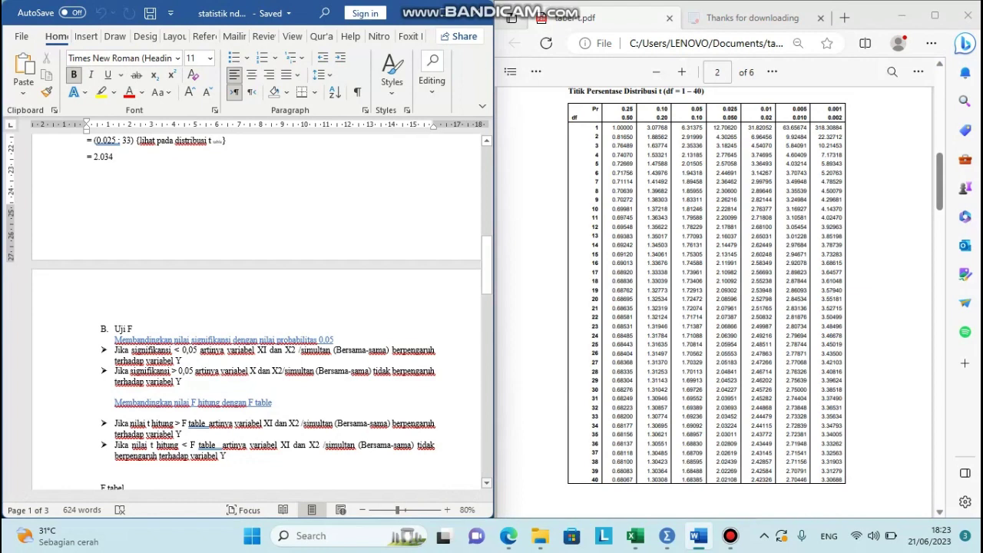
scroll(258, 315, down, 2)
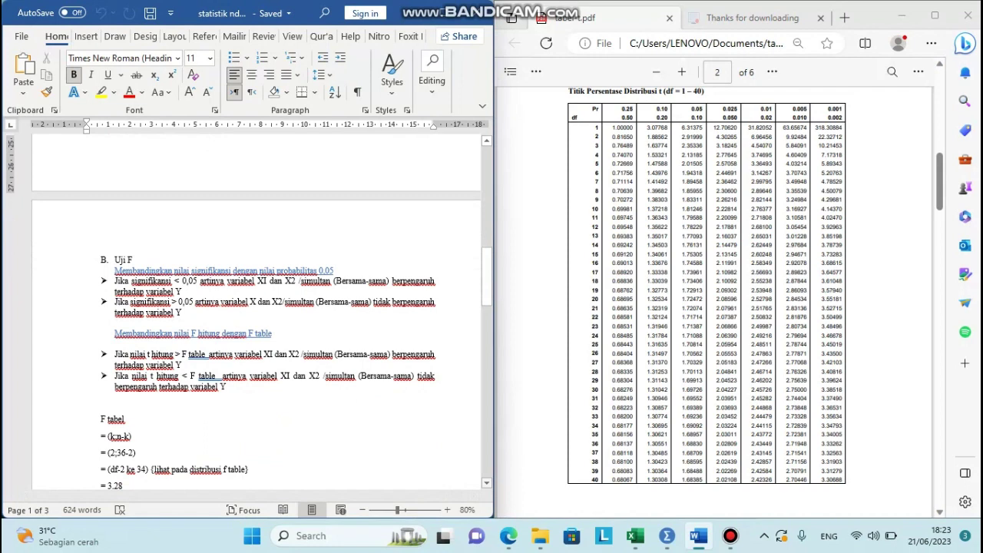
scroll(258, 321, down, 2)
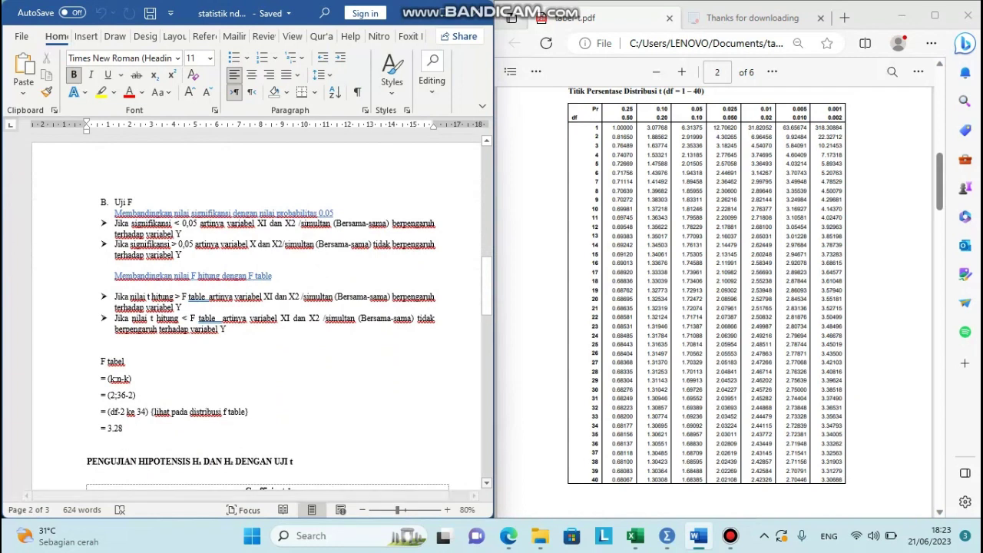
scroll(258, 318, down, 3)
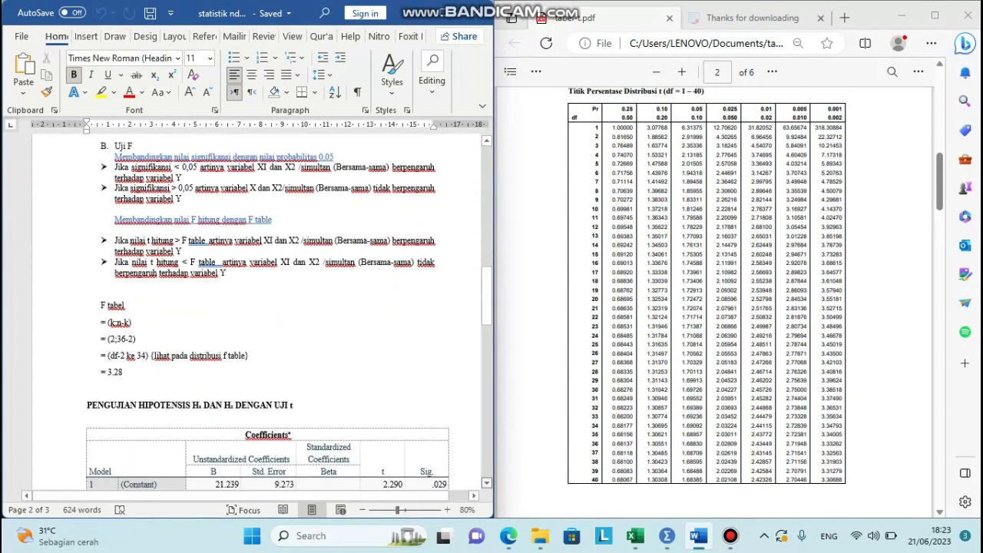
scroll(257, 318, down, 3)
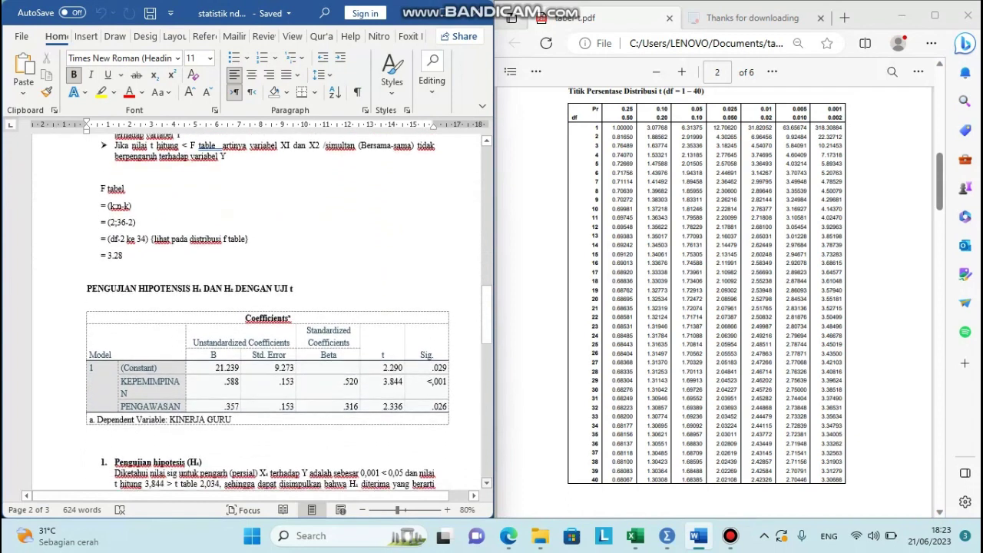
scroll(257, 318, down, 1)
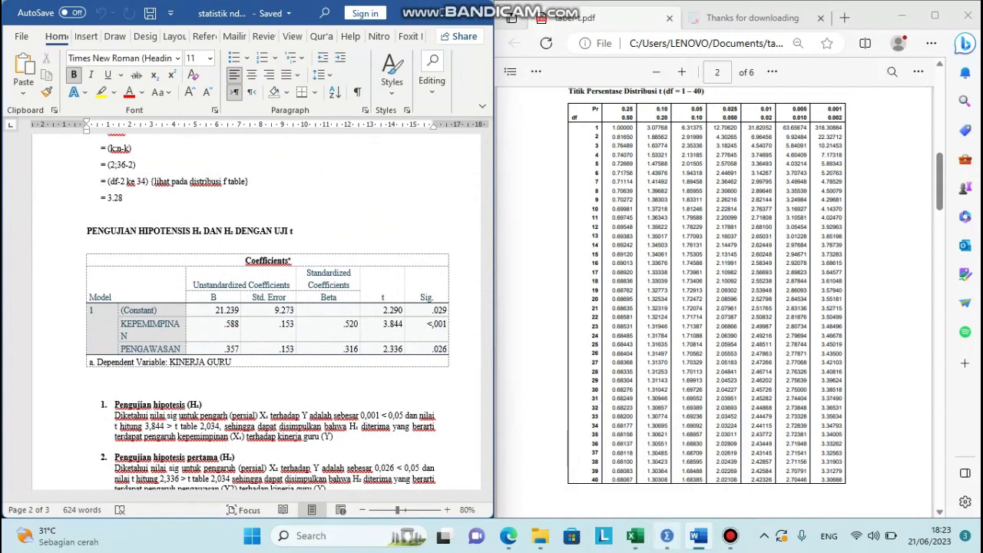
Step: Switch to SPSS Statistics, maximize the Data Editor and define three variables named X1, X2 and Y
click(667, 536)
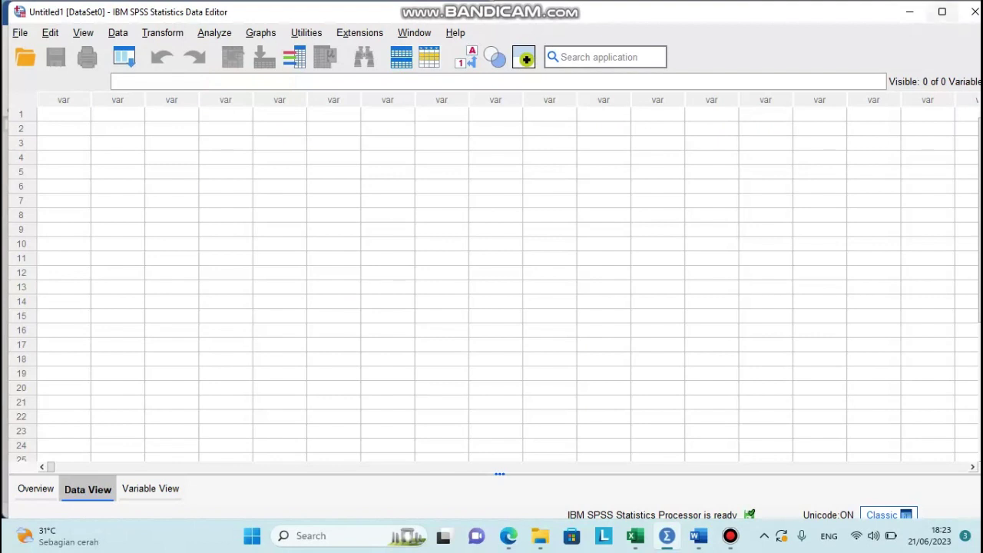
click(943, 12)
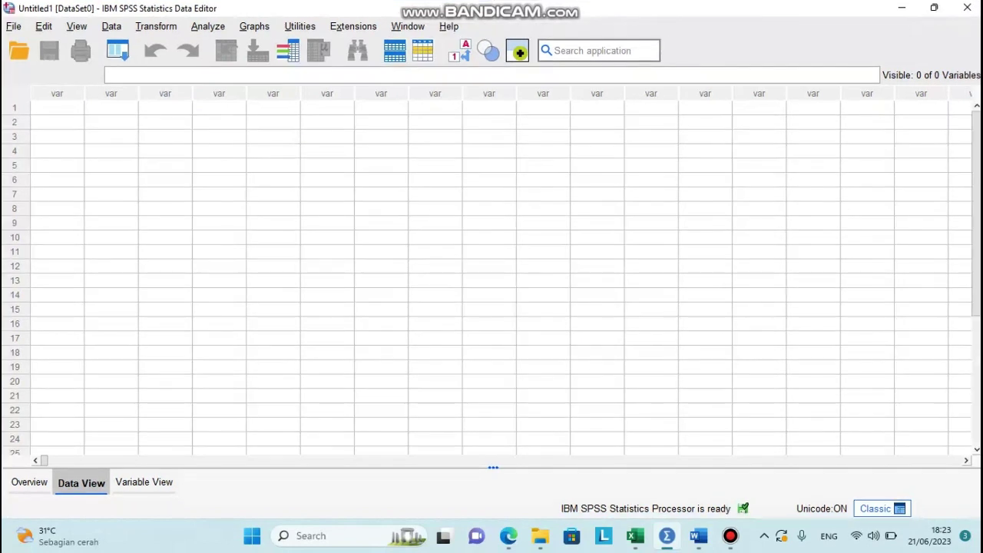
click(144, 482)
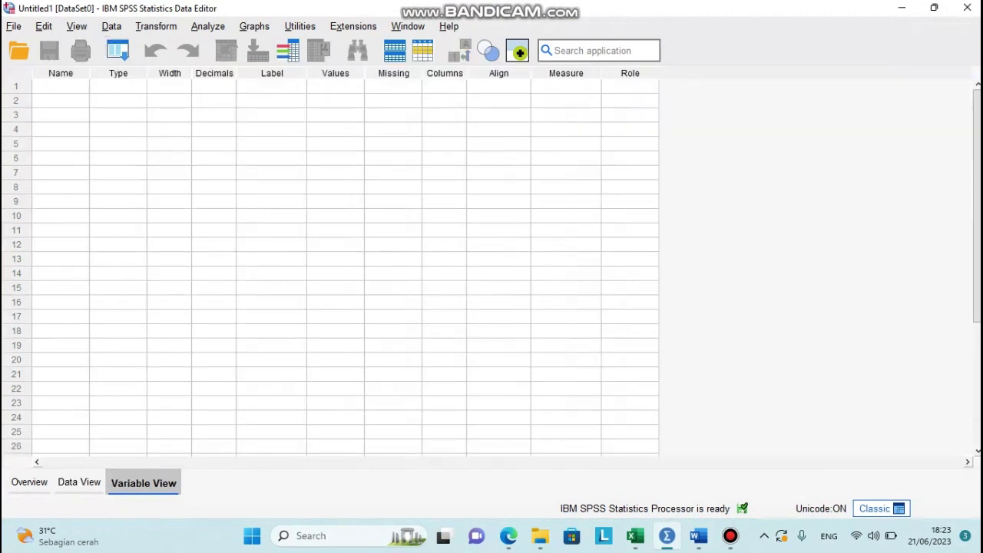
click(61, 86)
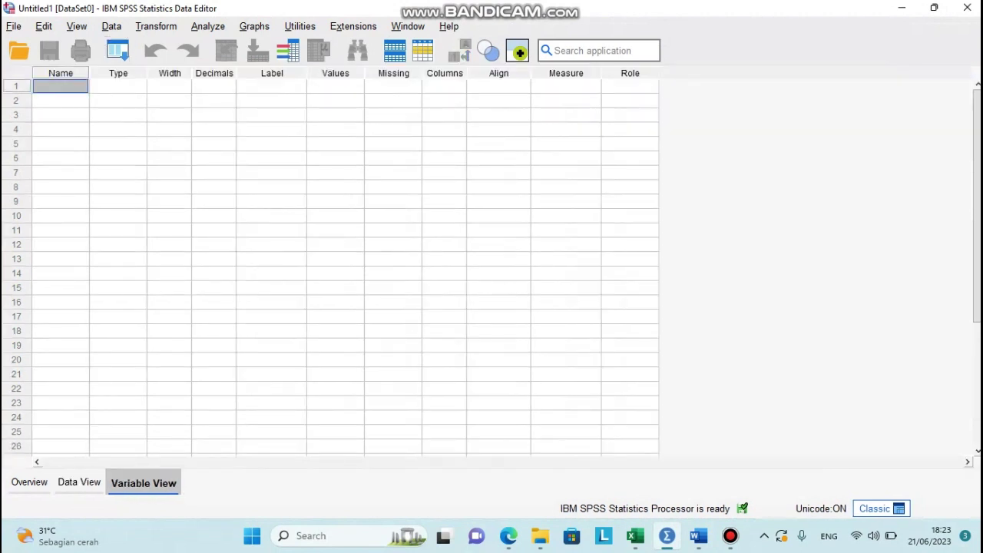
text(X1)
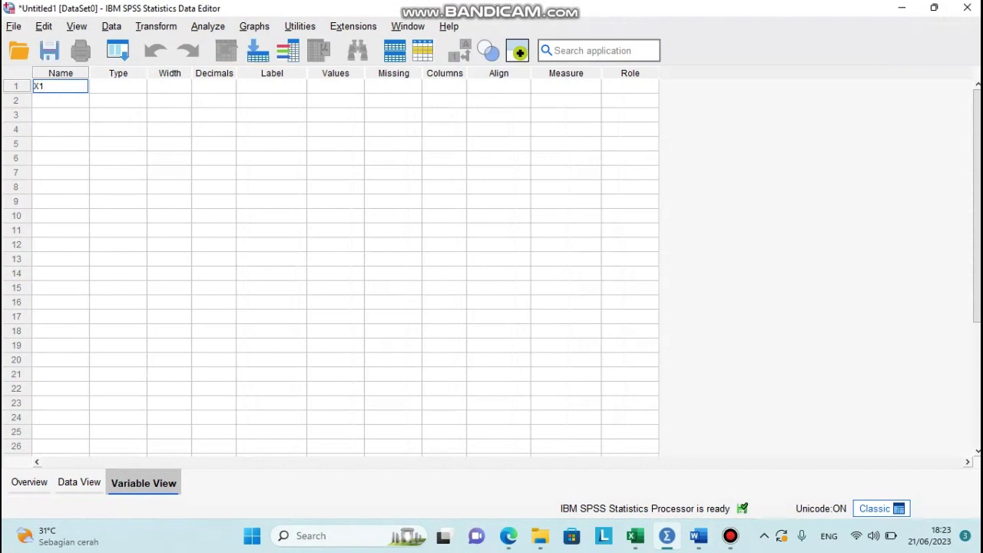
key(Return)
text(X2)
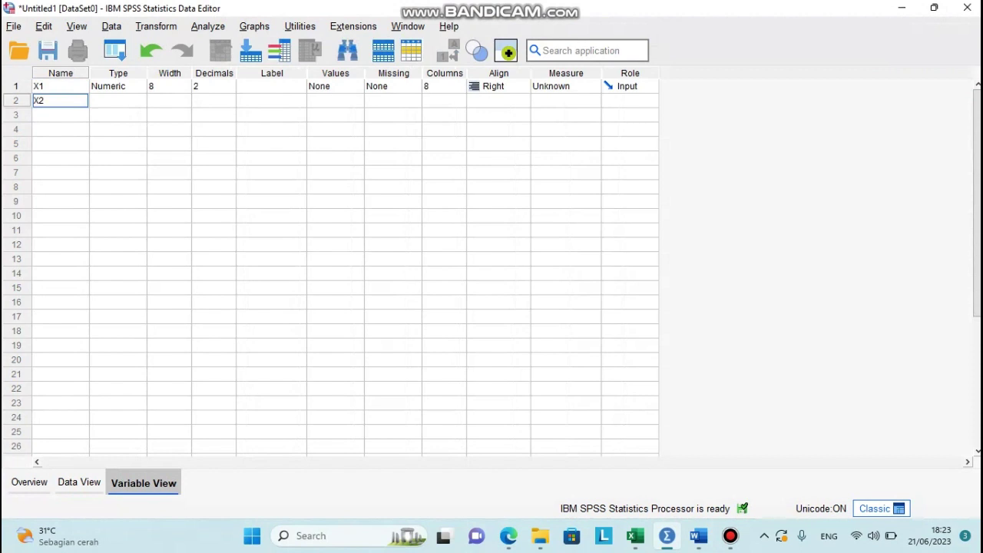
key(Return)
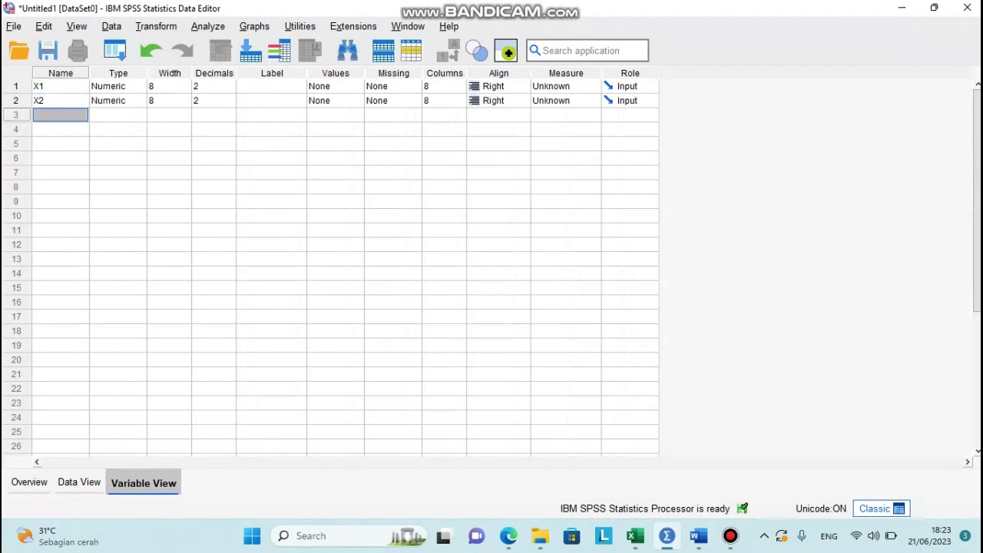
text(Y)
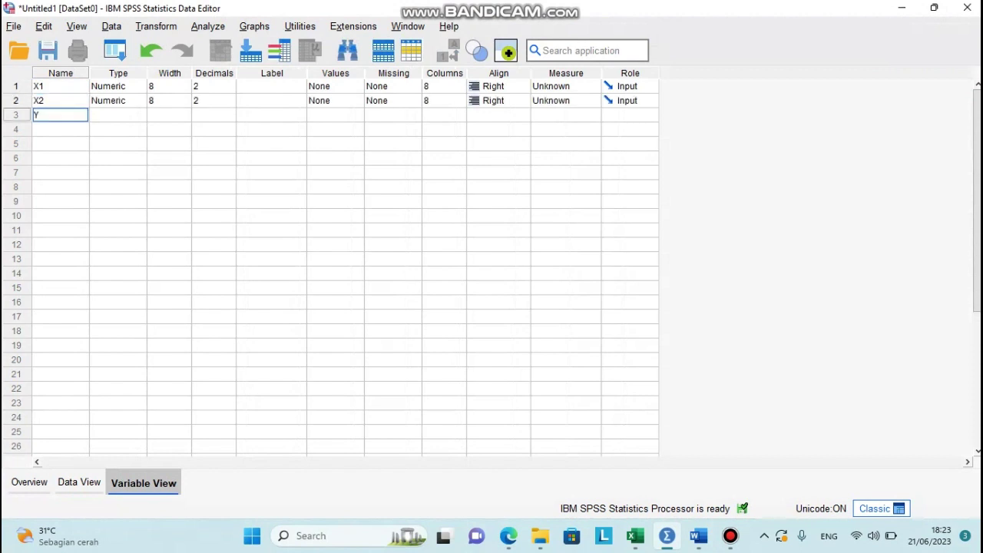
key(Return)
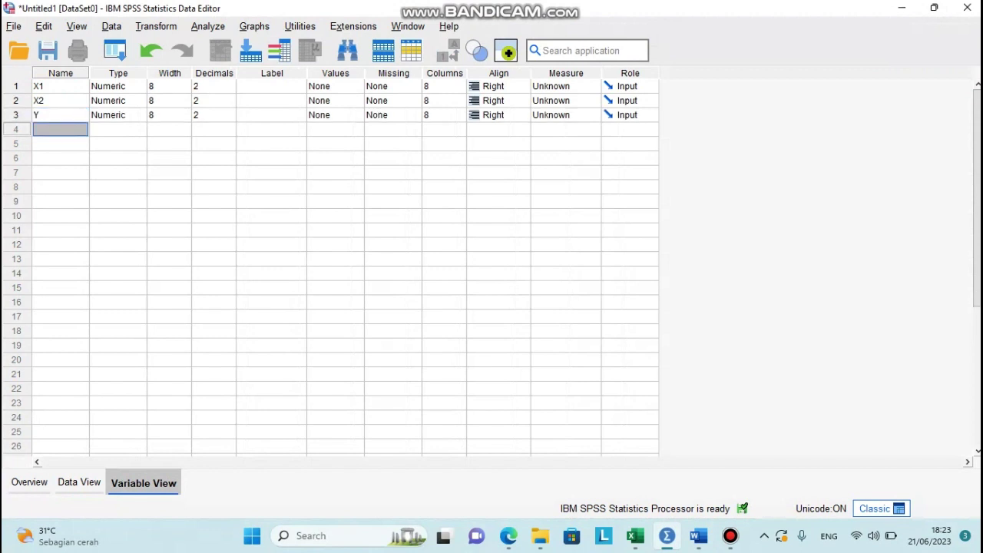
Step: Set the decimals of variables X1, X2 and Y to 0
click(213, 86)
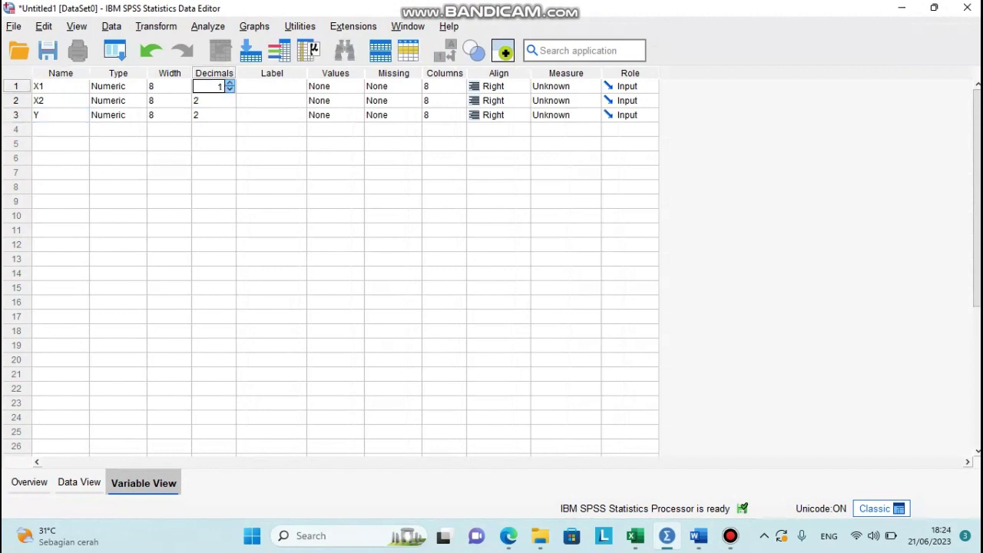
text(0)
key(Return)
text(0)
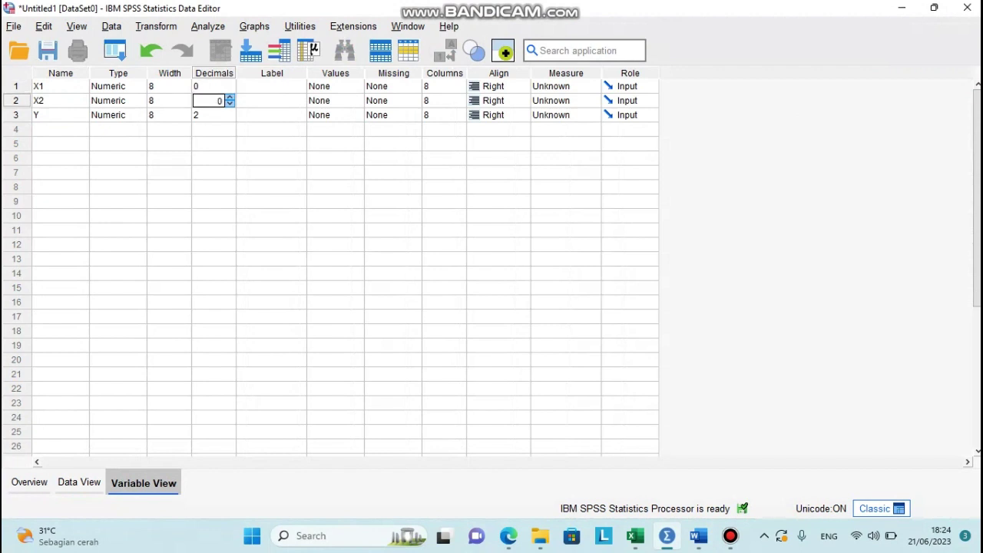
key(Return)
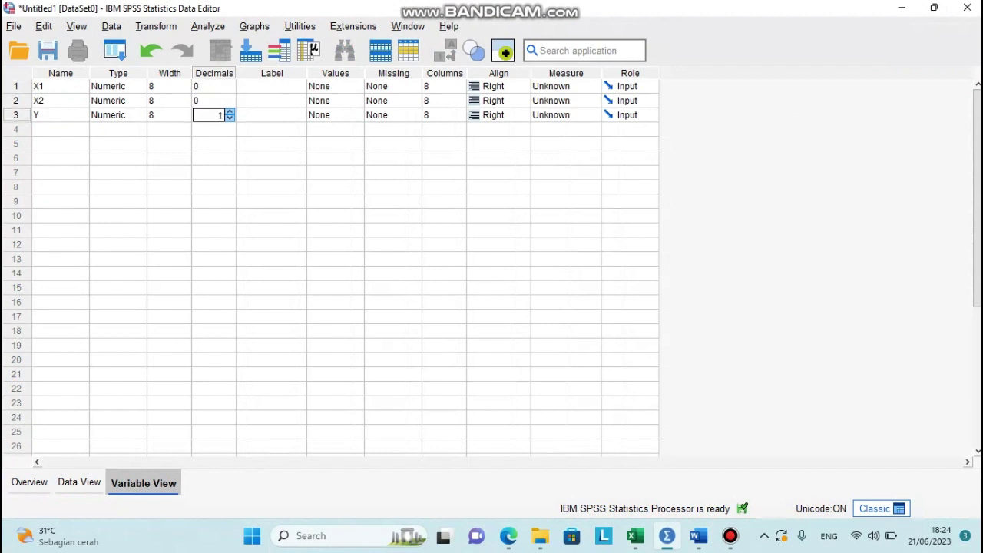
text(0)
Step: Label the variable X1 as KEPEMIMPINAN, X2 as PENGAWASAN and Y as KINERJA GURU
click(271, 86)
text(K)
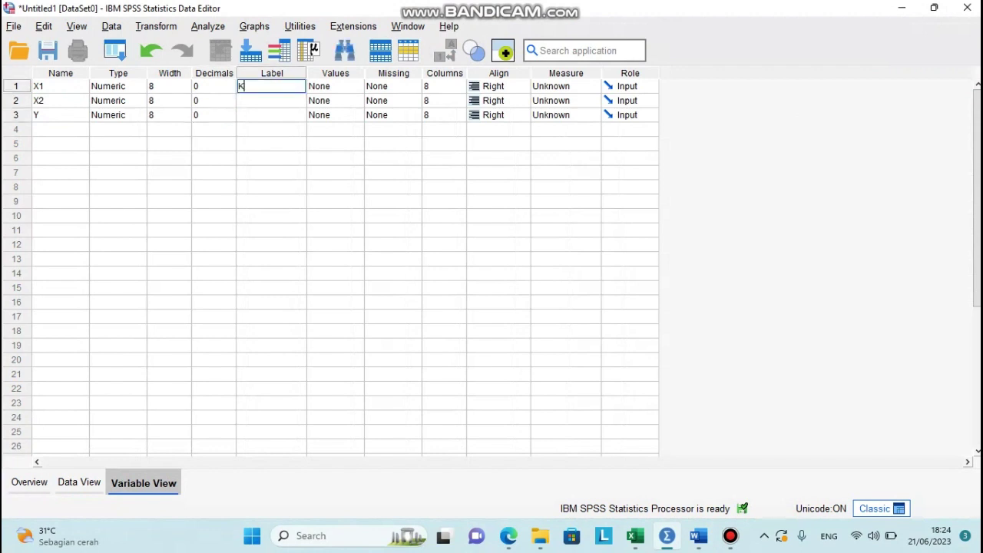
text(EPEMIMPINAN)
key(Return)
text(PE)
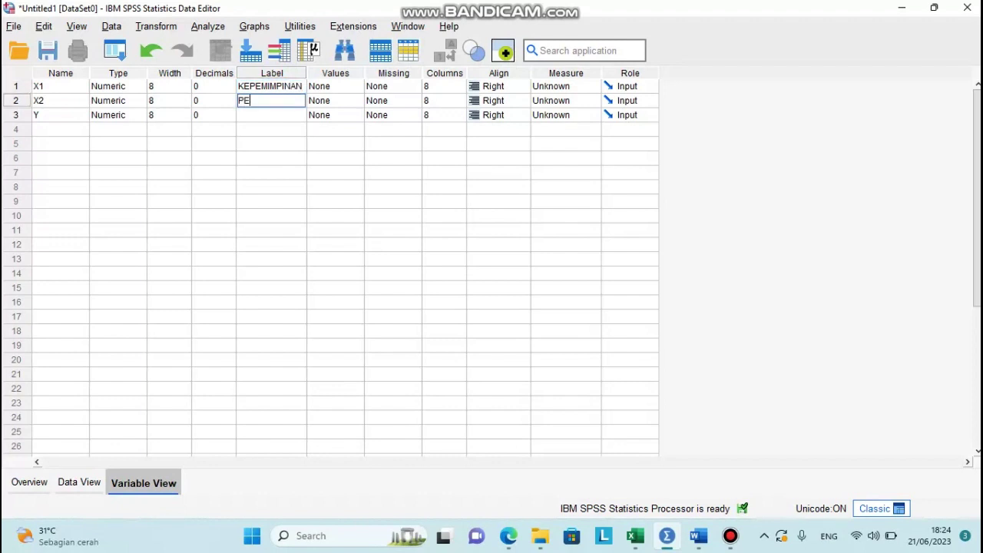
text(NGAWASAN)
key(Return)
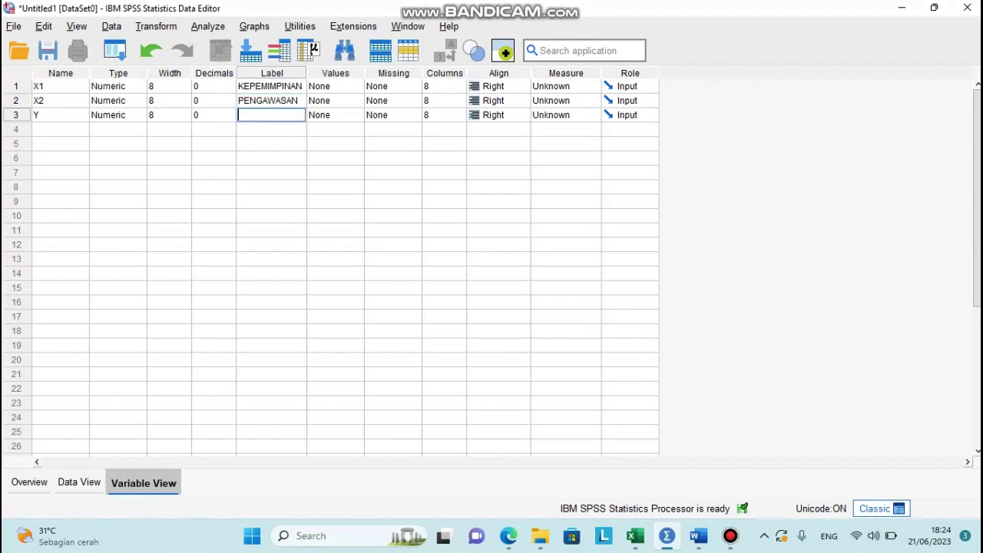
text(KINERJA GURU)
Step: Set the measurement level of variables X1, X2 and Y to Scale
click(584, 86)
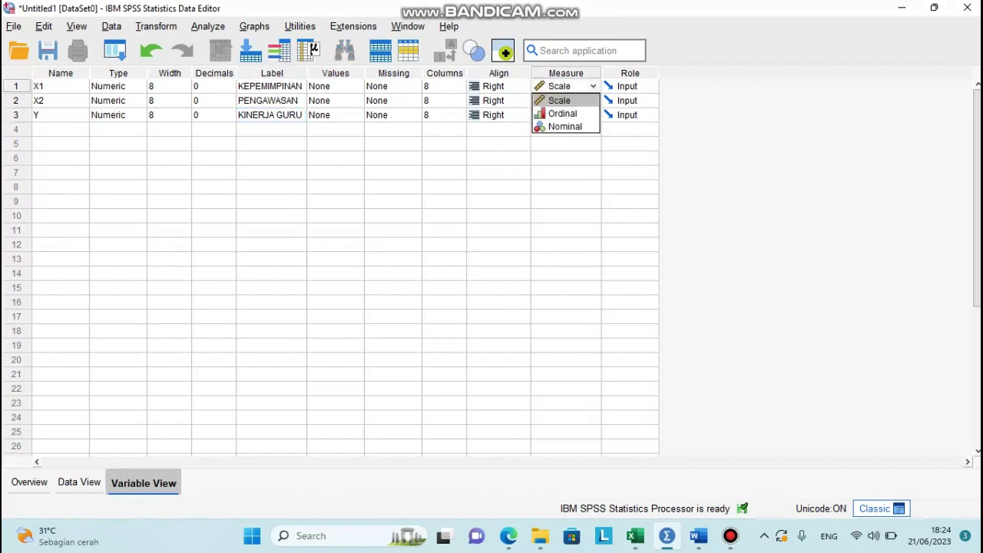
click(560, 101)
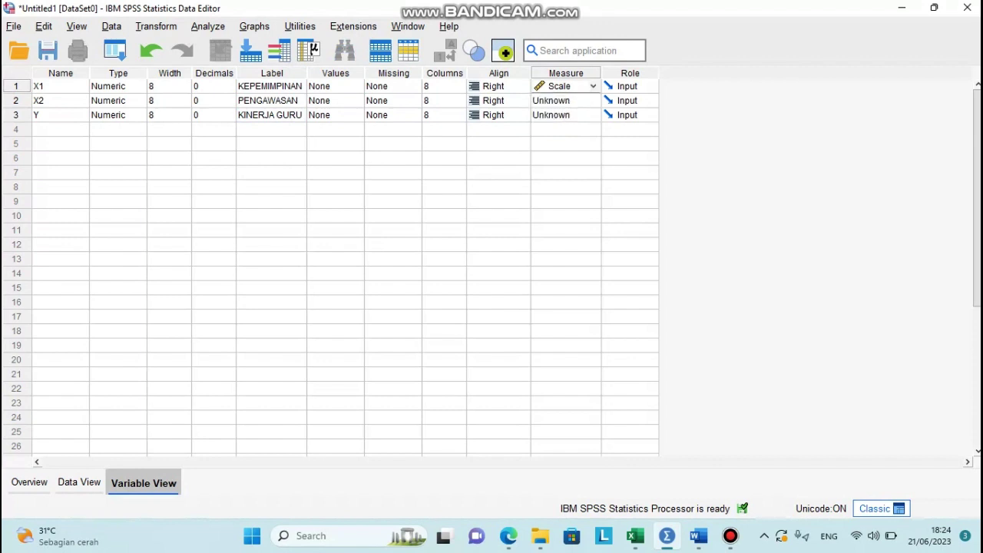
click(567, 101)
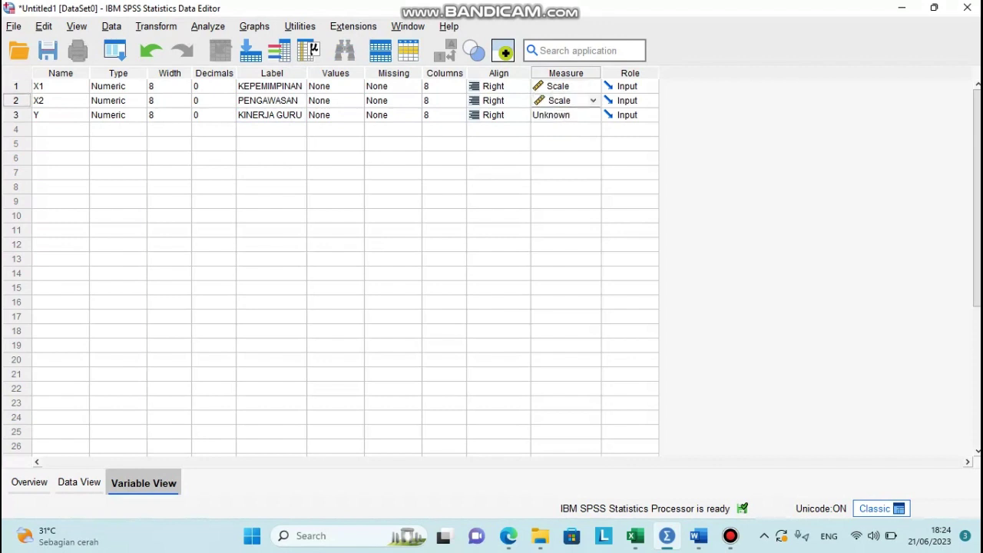
click(567, 115)
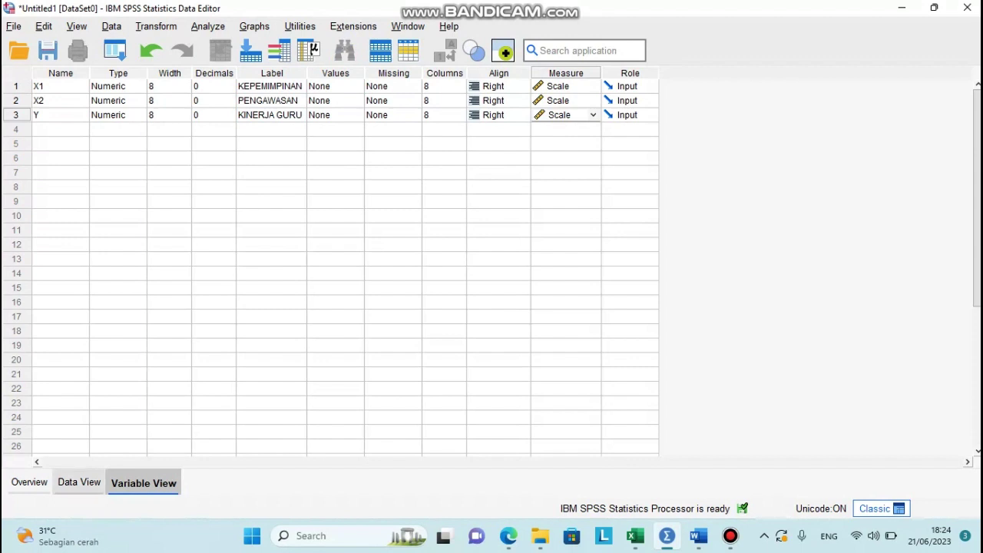
Step: Show the empty data grid, switch to the Excel workbook and copy the values of all three variables in A2:C37
click(79, 482)
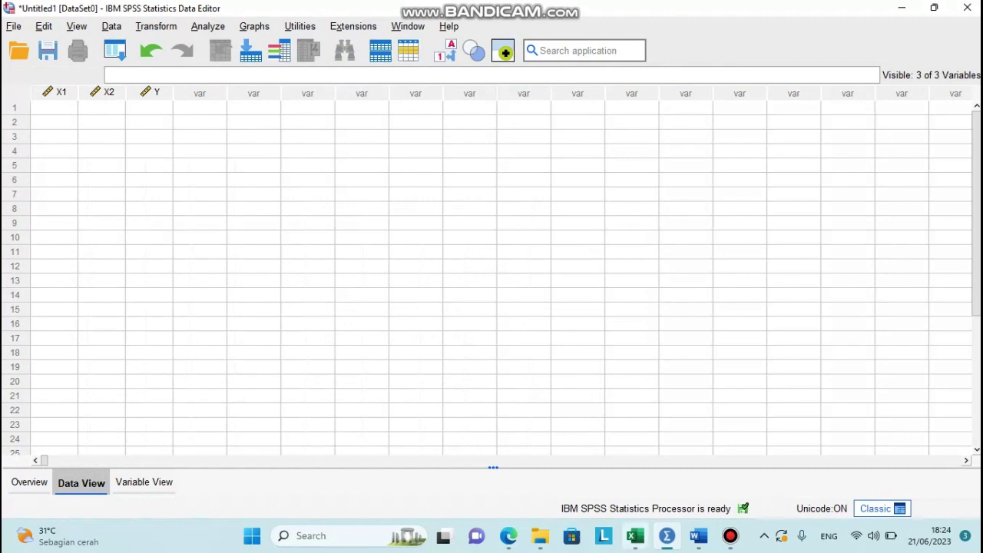
click(636, 536)
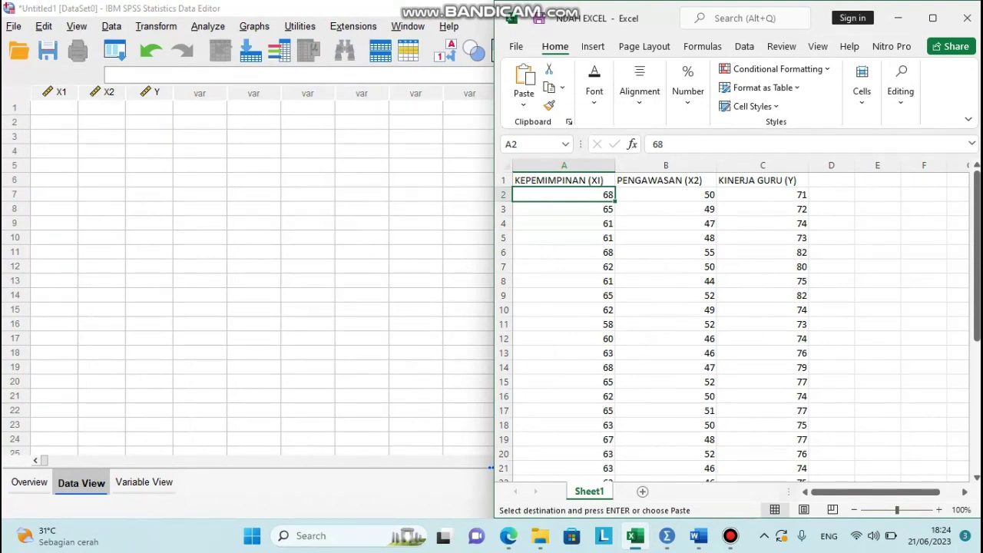
click(563, 224)
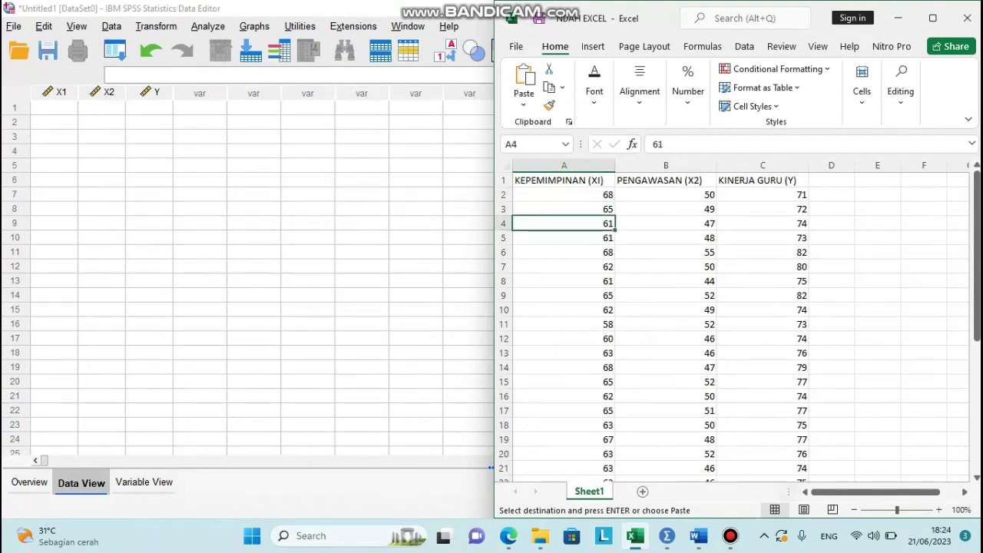
drag(564, 195, 768, 442)
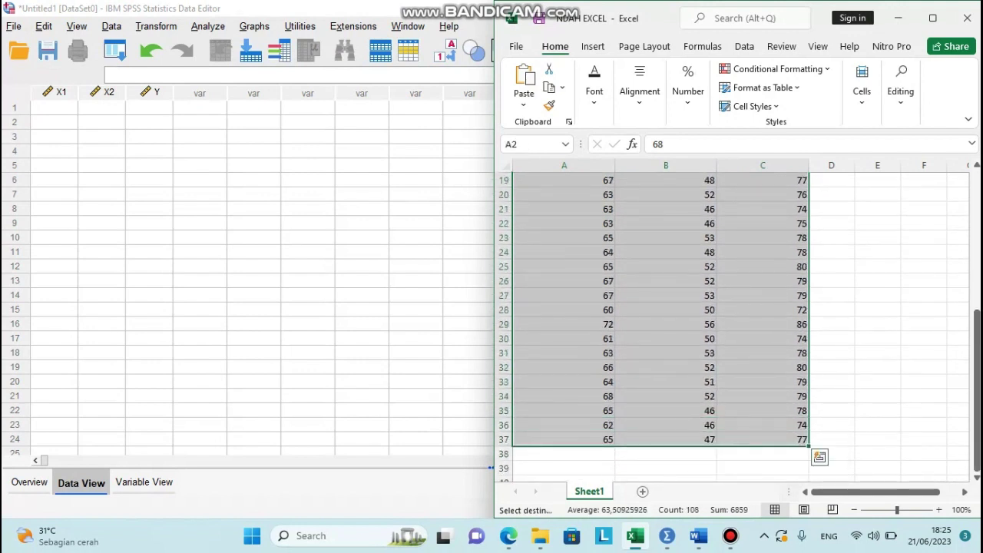
key(ctrl+c)
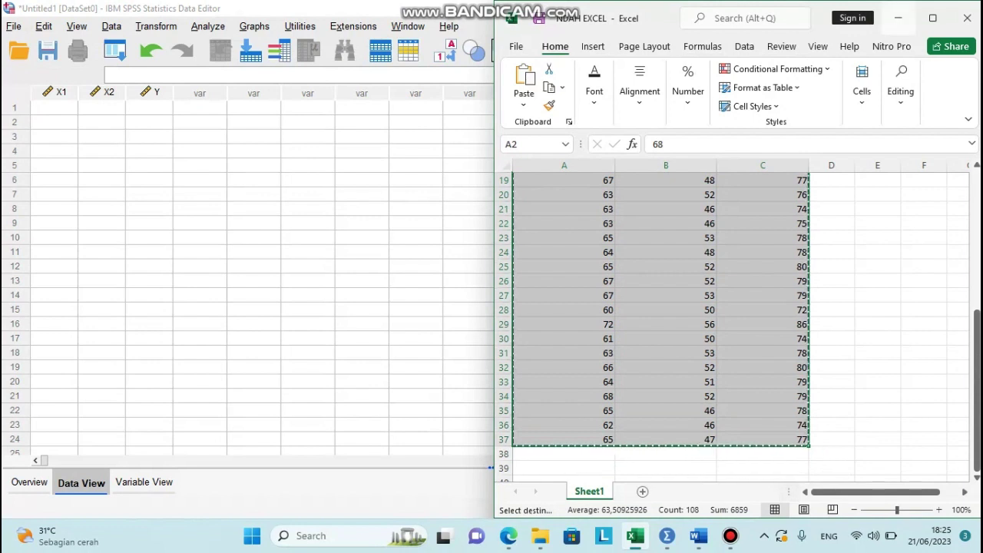
Step: Return to the SPSS Data Editor and paste the copied values starting at the first case of X1
click(898, 18)
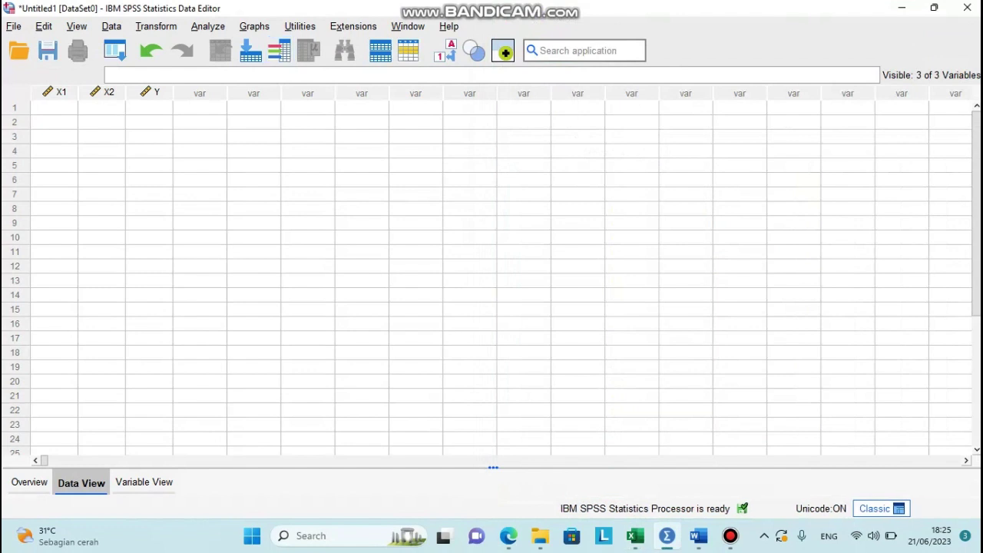
click(53, 108)
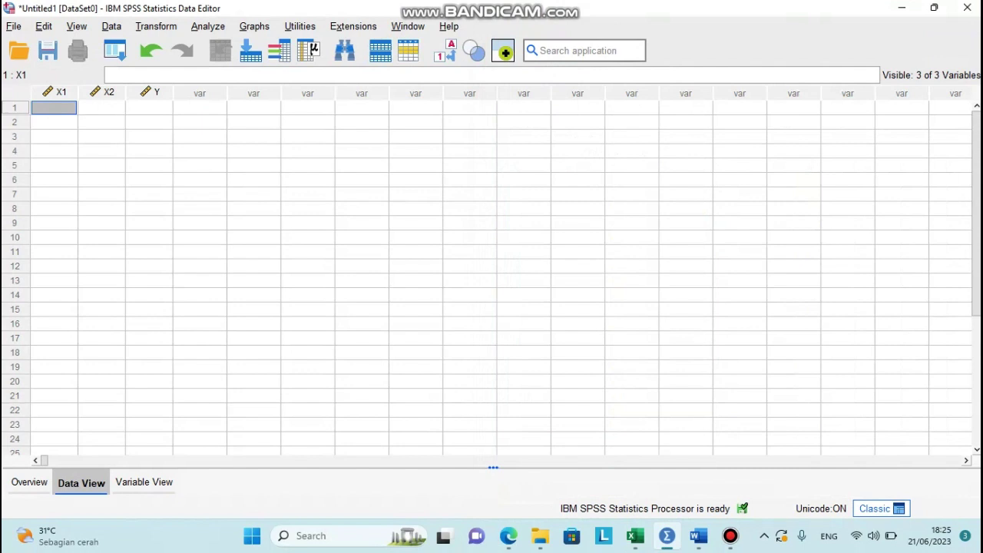
key(ctrl+v)
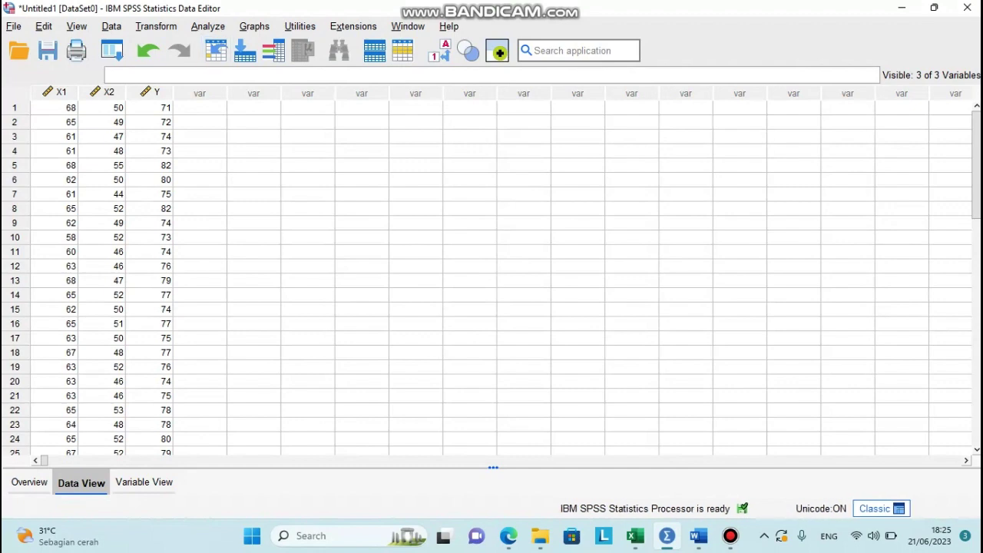
Step: Start a Linear Regression analysis with KINERJA GURU [Y] as the dependent variable
key(alt+a)
key(g)
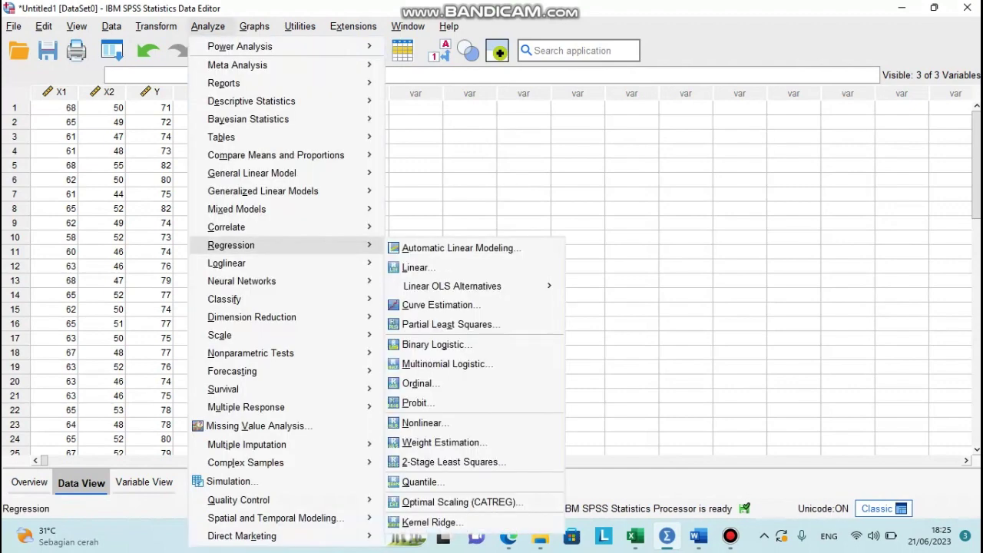
key(Right)
key(Down)
key(Return)
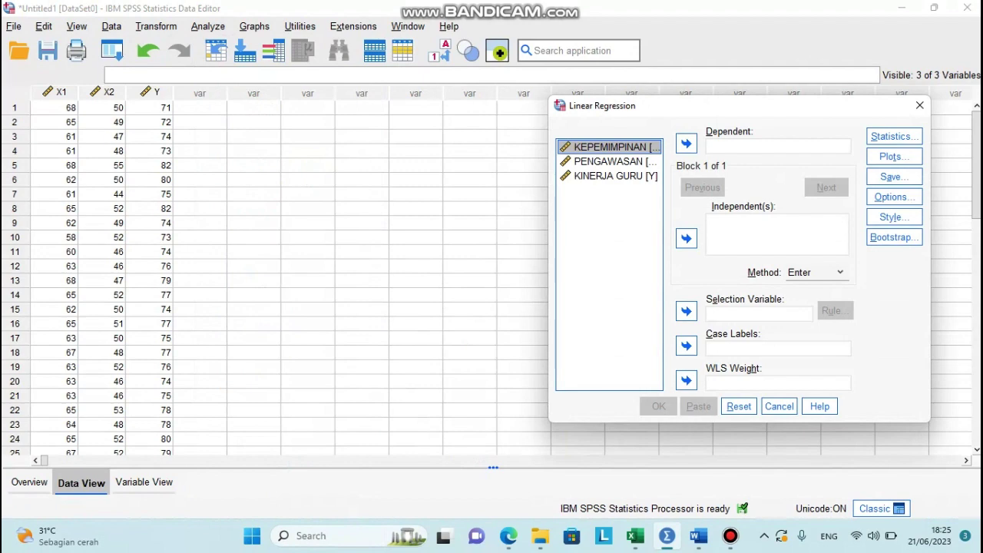
click(614, 176)
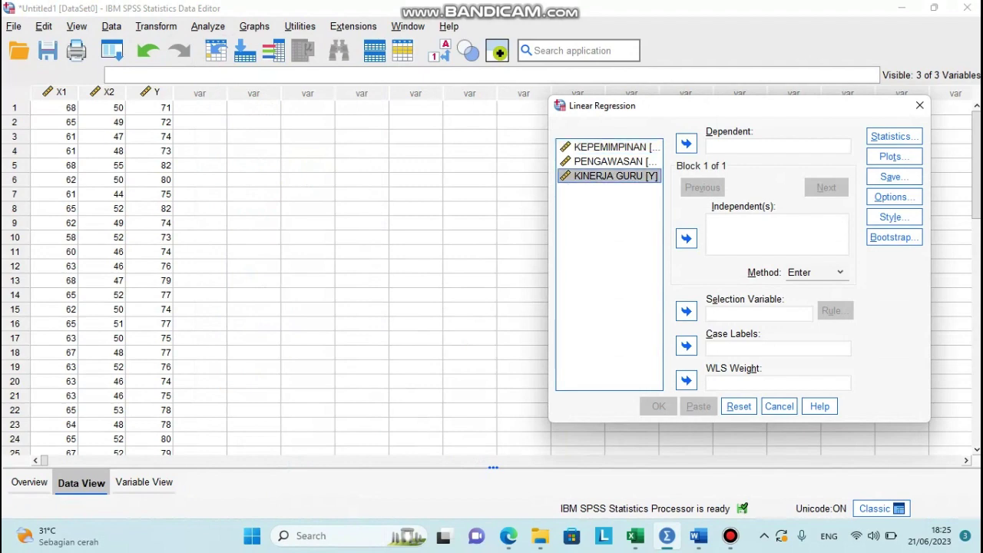
click(687, 144)
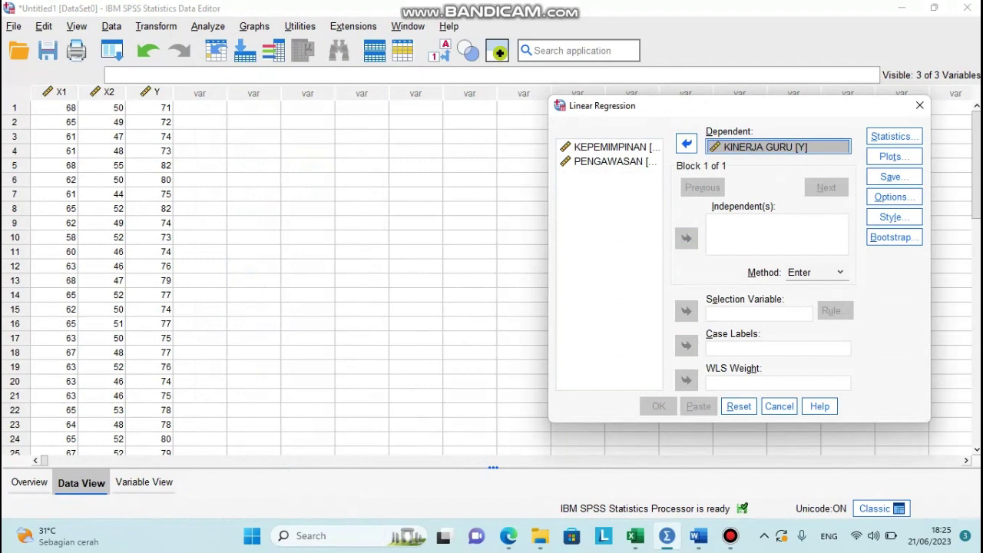
Step: Add KEPEMIMPINAN [X1] and PENGAWASAN [X2] as independent variables and run the regression
click(615, 147)
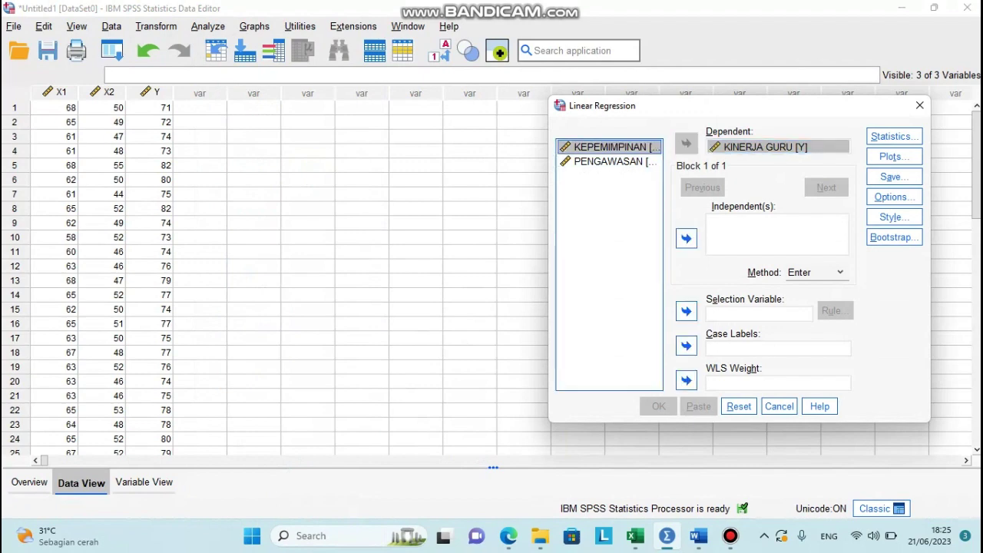
click(687, 238)
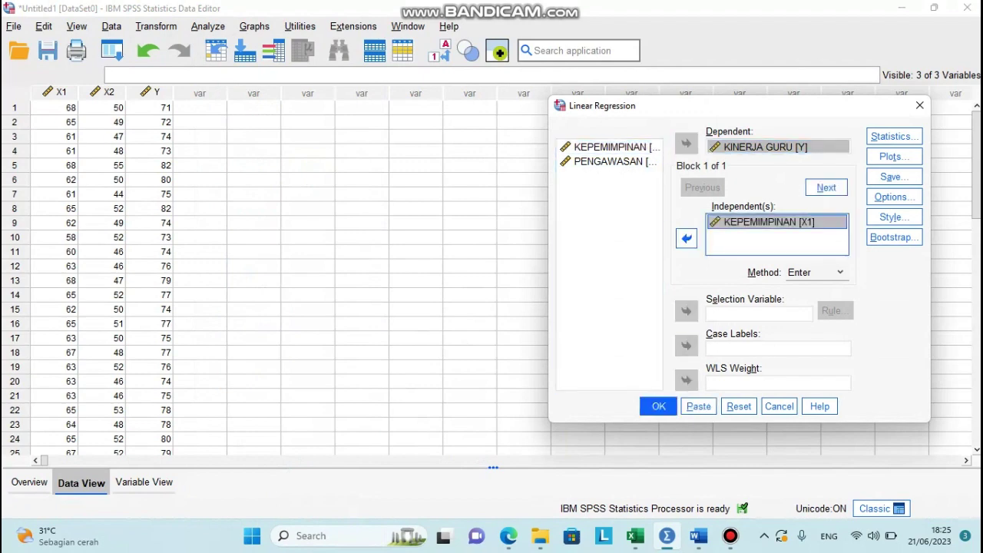
click(615, 161)
click(687, 238)
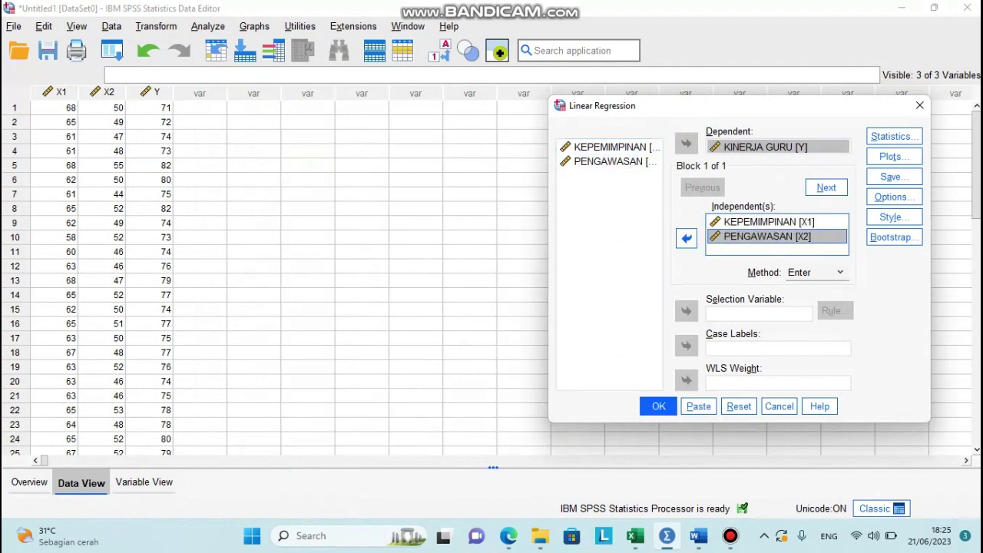
click(659, 406)
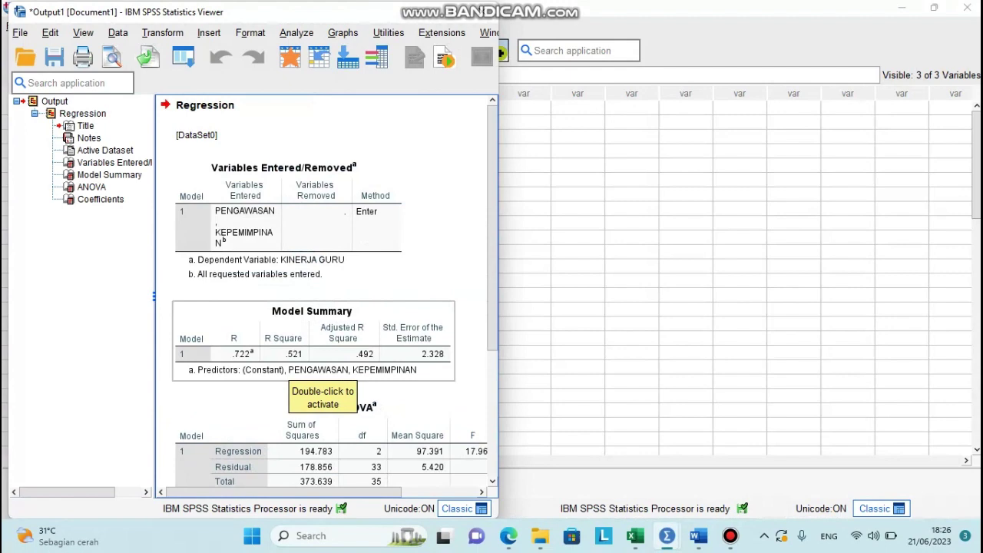
Step: Arrange the SPSS output viewer side by side with the Word document on the statistics
key(super+Right)
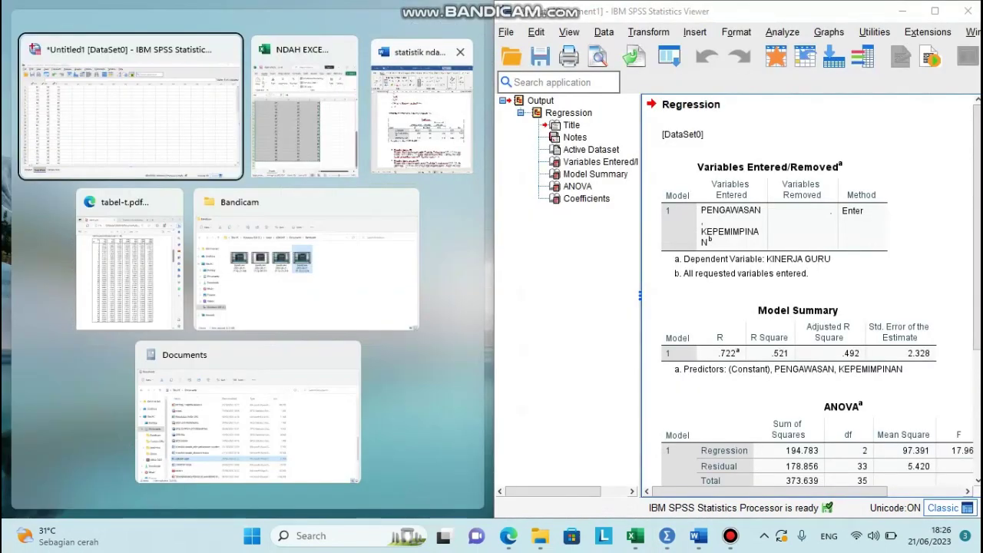
key(Right)
key(Right)
key(Return)
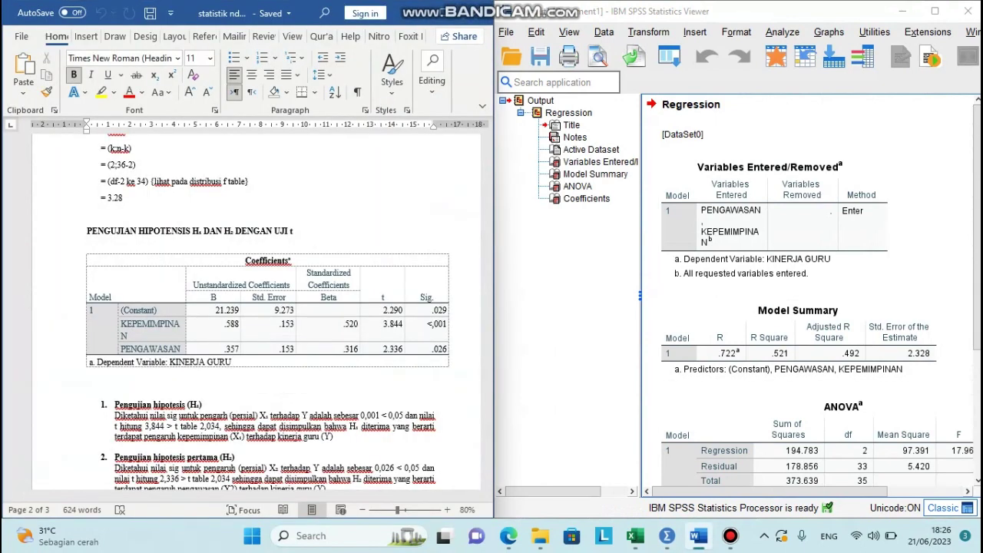
Step: Examine the t-test hypotheses, the ANOVA F-test hypothesis and the coefficient of determination section in the Word document
mouse_move(494, 259)
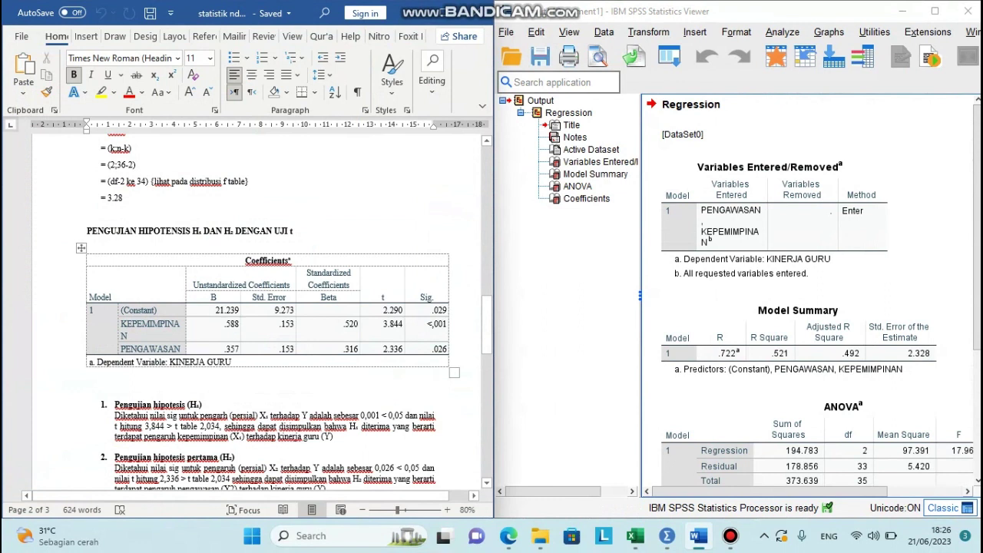
scroll(261, 307, down, 3)
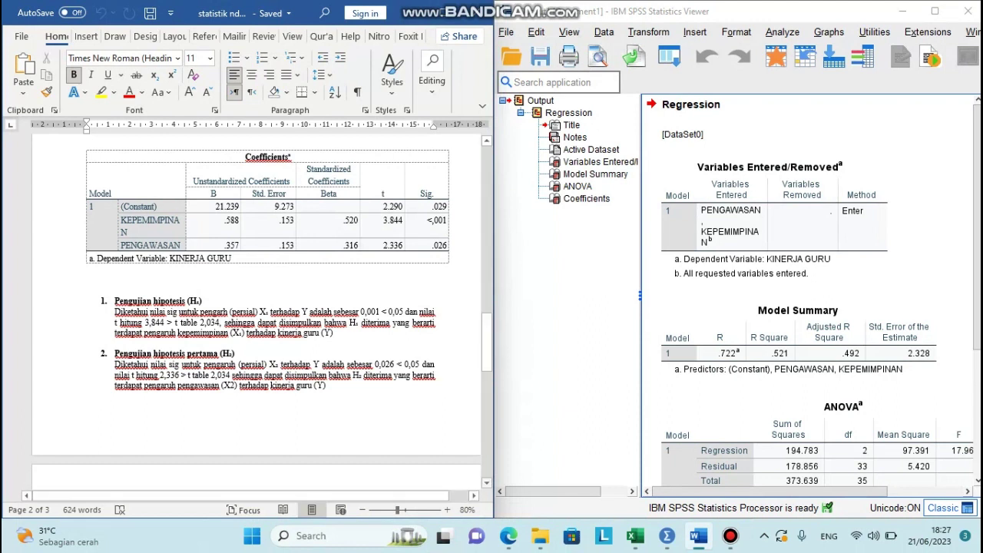
scroll(256, 313, down, 3)
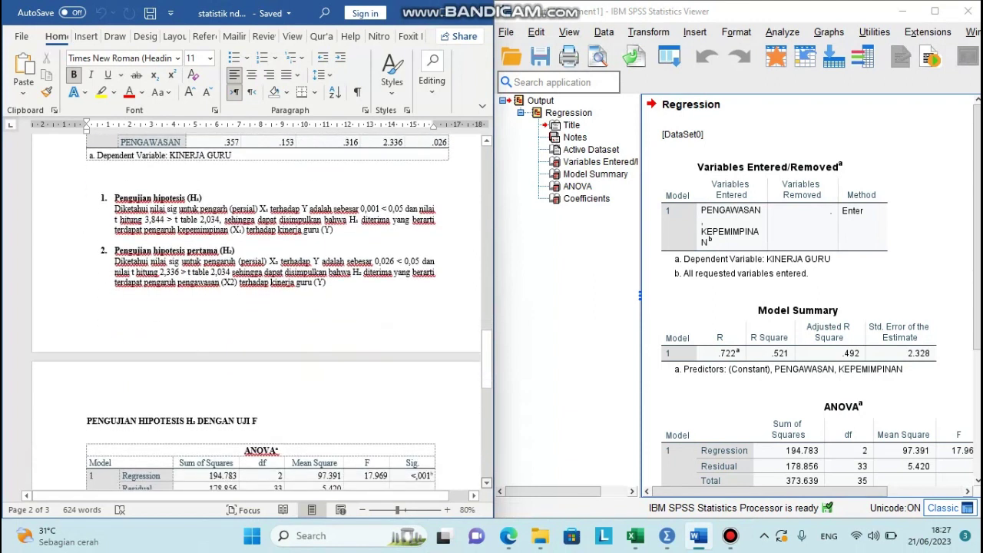
scroll(257, 314, down, 6)
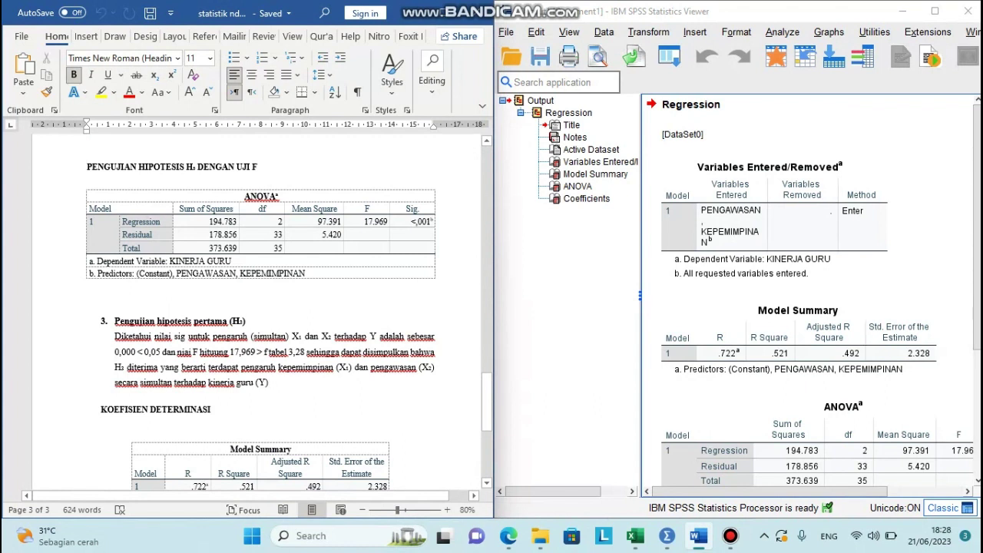
scroll(261, 307, down, 1)
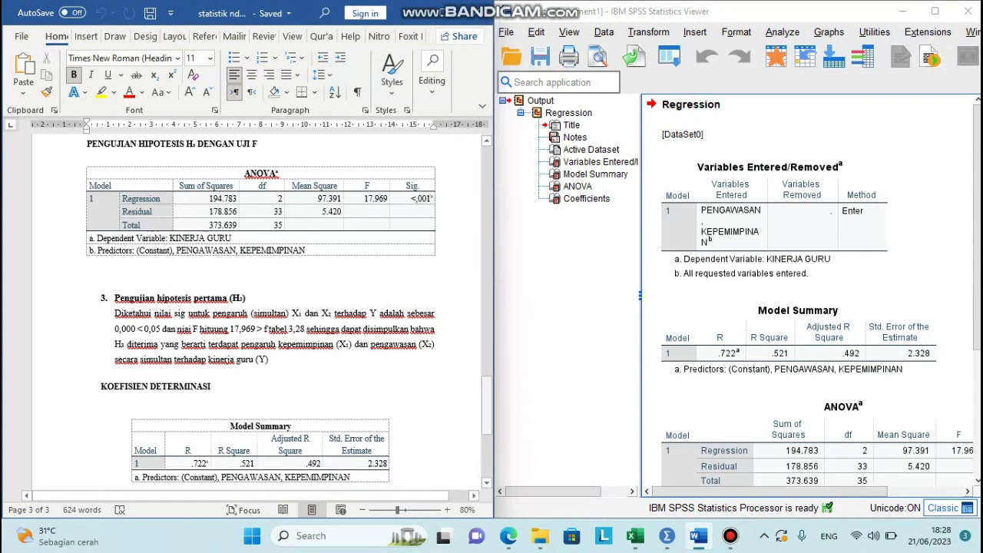
click(486, 483)
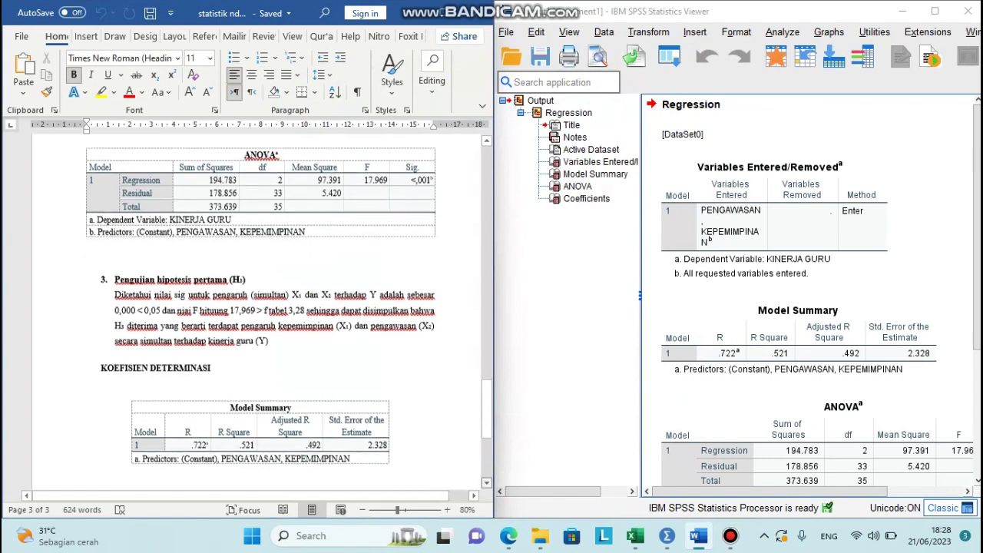
scroll(289, 312, down, 3)
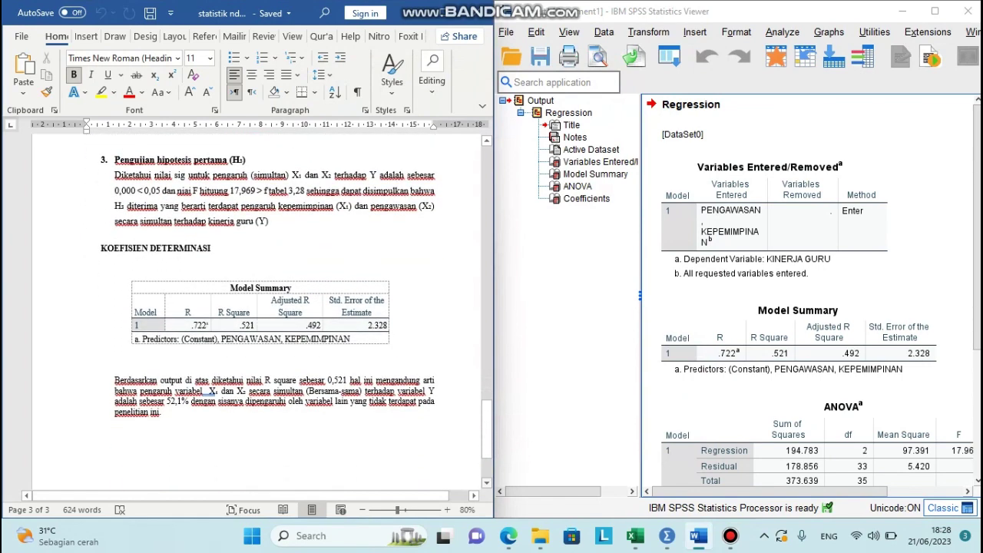